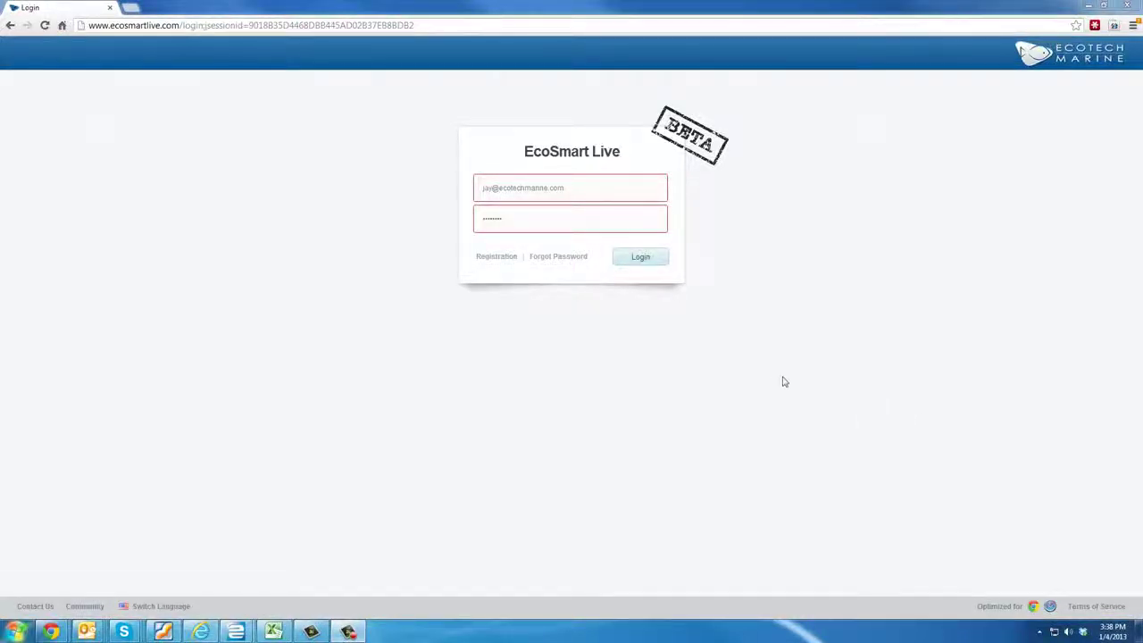
Log in to EcoSmart Live and reconnect both Radion lights through the Connection Manager.
{"action": "left_click", "coordinate": [643, 266]}
{"action": "left_click", "coordinate": [641, 258]}
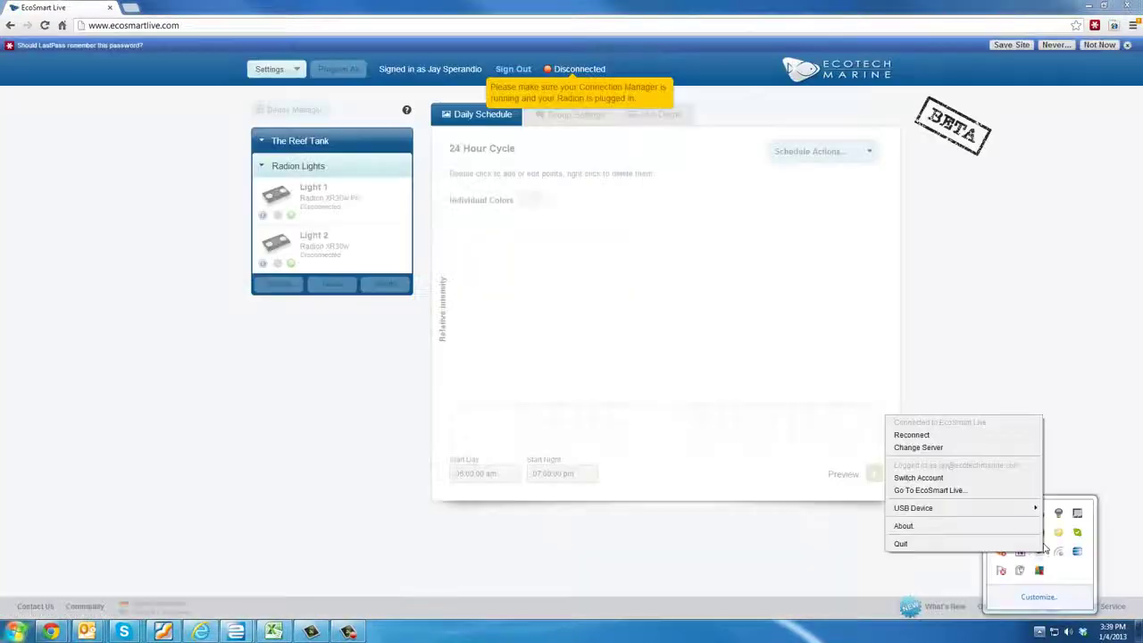
{"action": "left_click", "coordinate": [950, 436]}
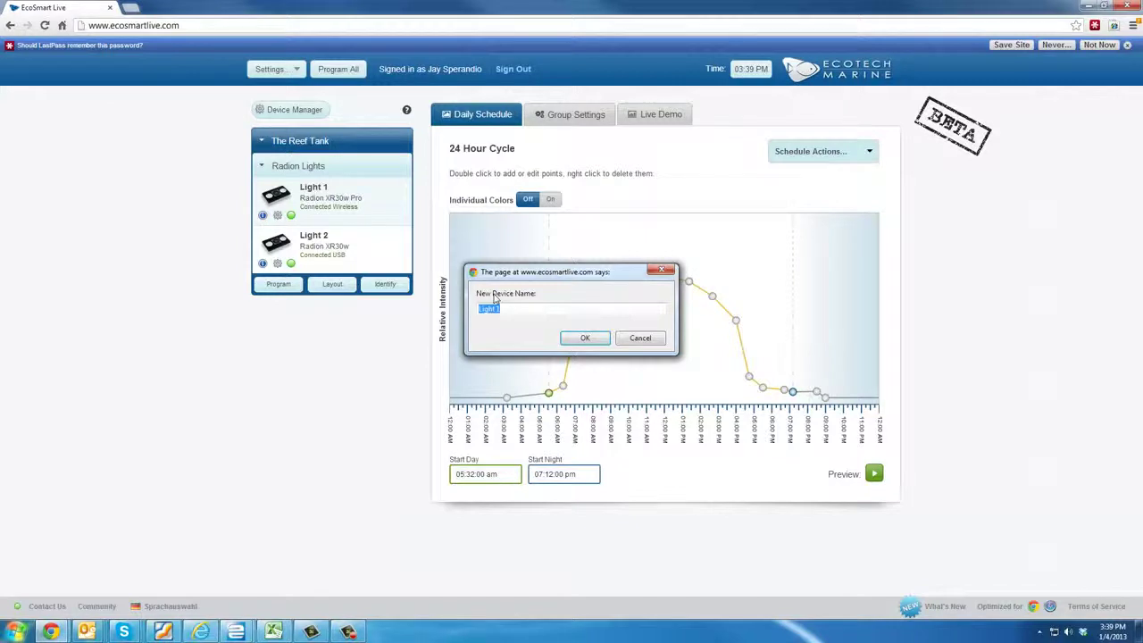
Name Light 1 'Righty' and Light 2 'Lefty', then enable Travelling Sunrise/Sunset in Group Settings.
{"action": "type", "text": "Rig"}
{"action": "type", "text": "hty"}
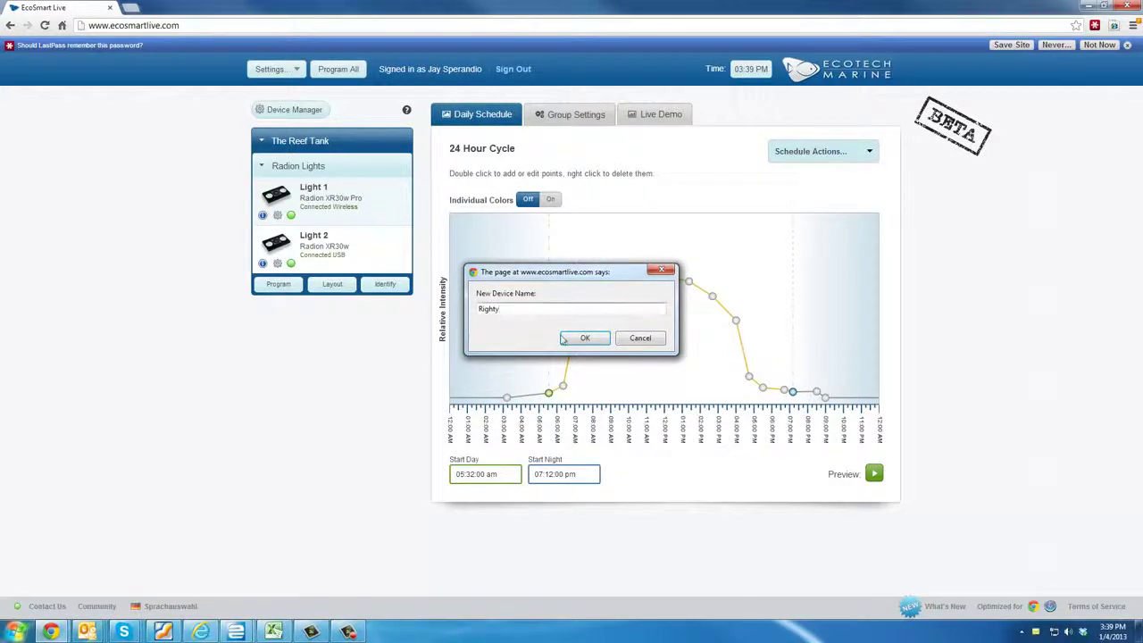
{"action": "key", "text": "Return"}
{"action": "left_click", "coordinate": [324, 240]}
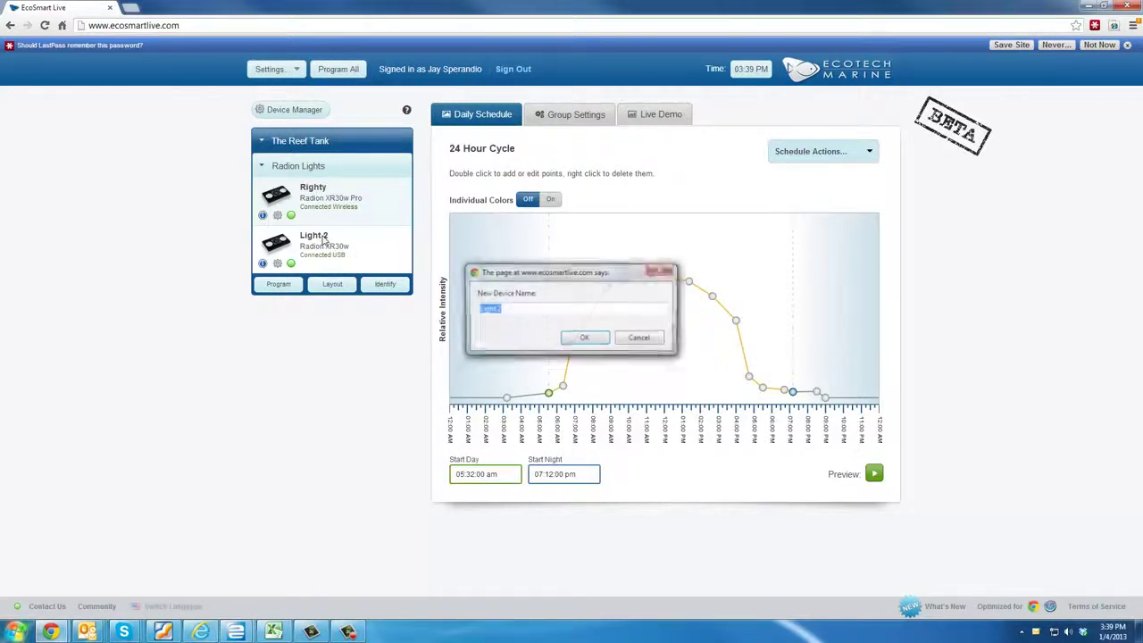
{"action": "left_click", "coordinate": [516, 309]}
{"action": "left_click_drag", "start_coordinate": [517, 308], "coordinate": [365, 296]}
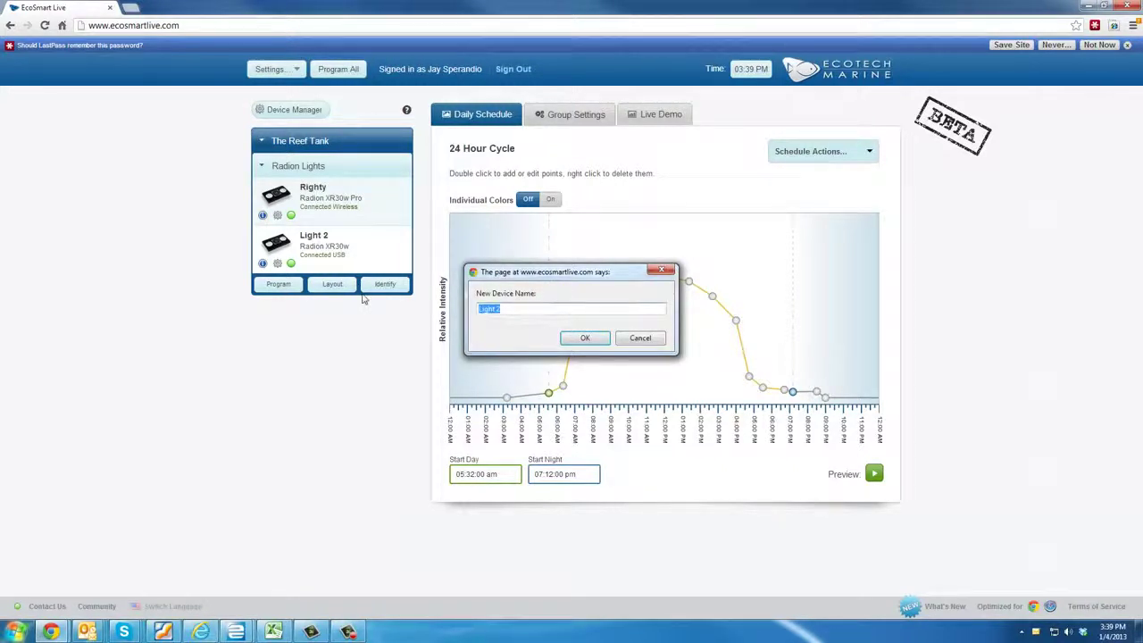
{"action": "type", "text": "Lefty"}
{"action": "left_click", "coordinate": [572, 338]}
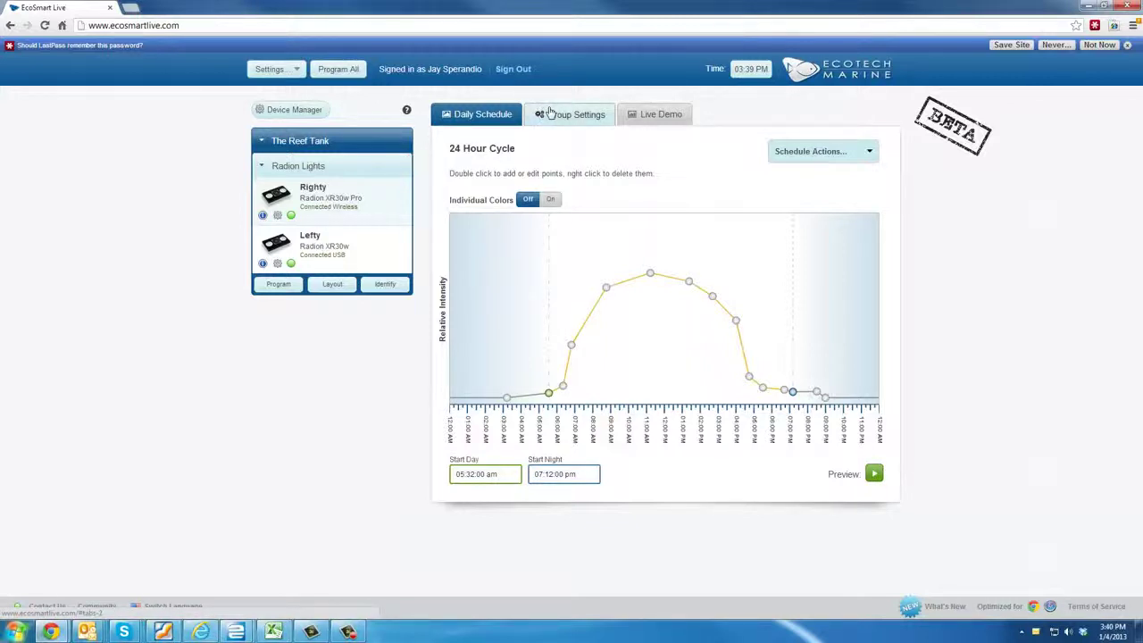
{"action": "left_click", "coordinate": [550, 116]}
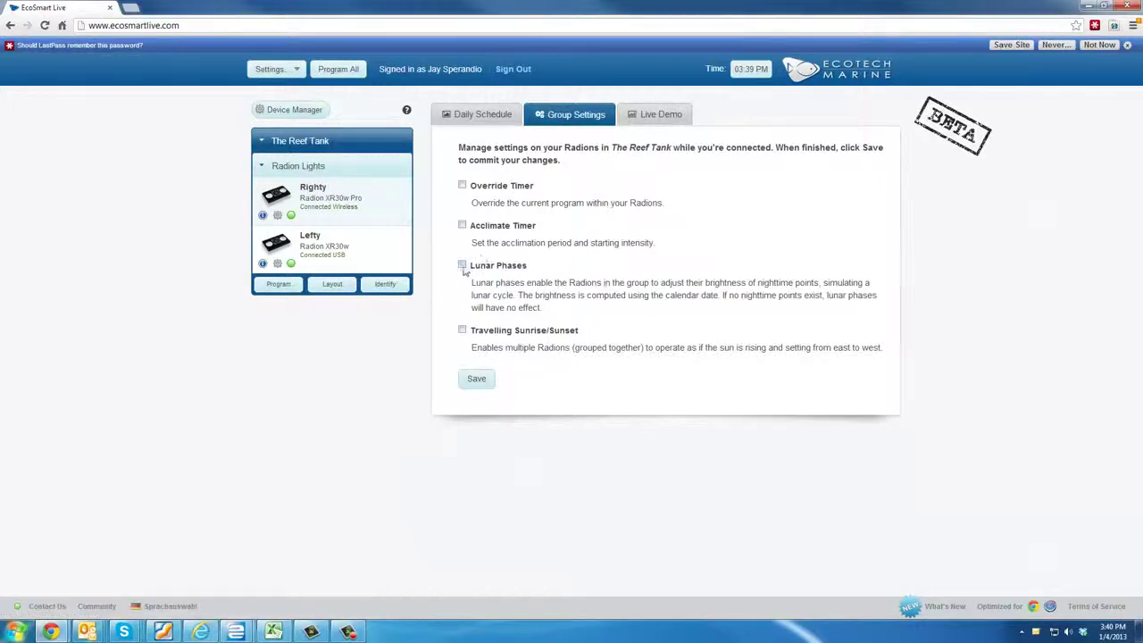
{"action": "left_click", "coordinate": [462, 331]}
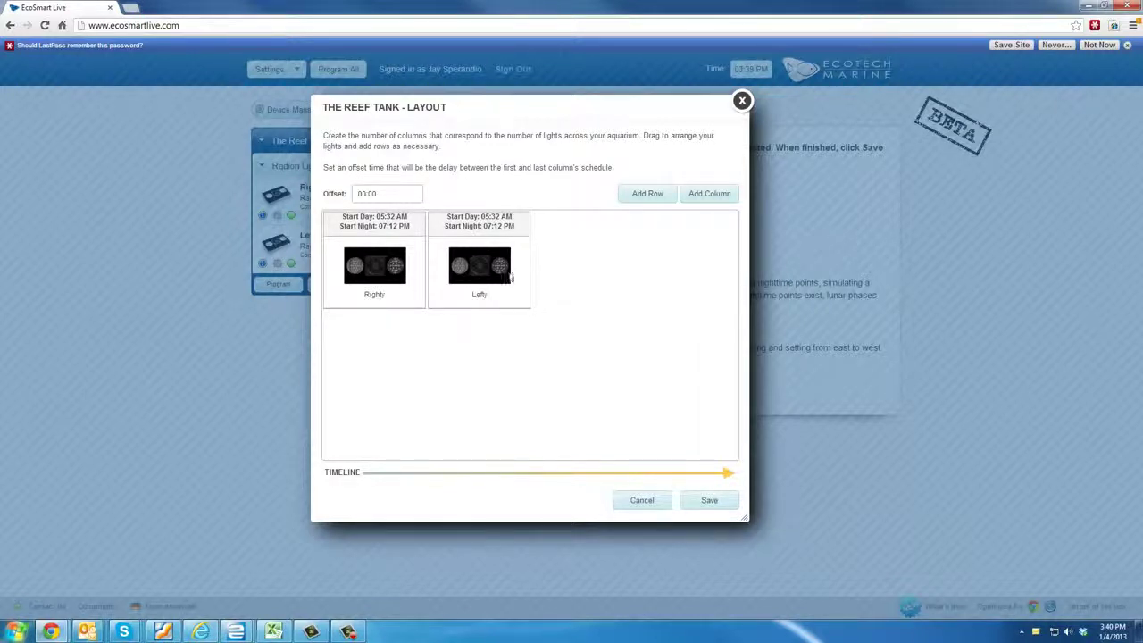
Drag the Lefty tile into the first column slot, ahead of Righty.
{"action": "left_click_drag", "start_coordinate": [481, 269], "coordinate": [371, 273]}
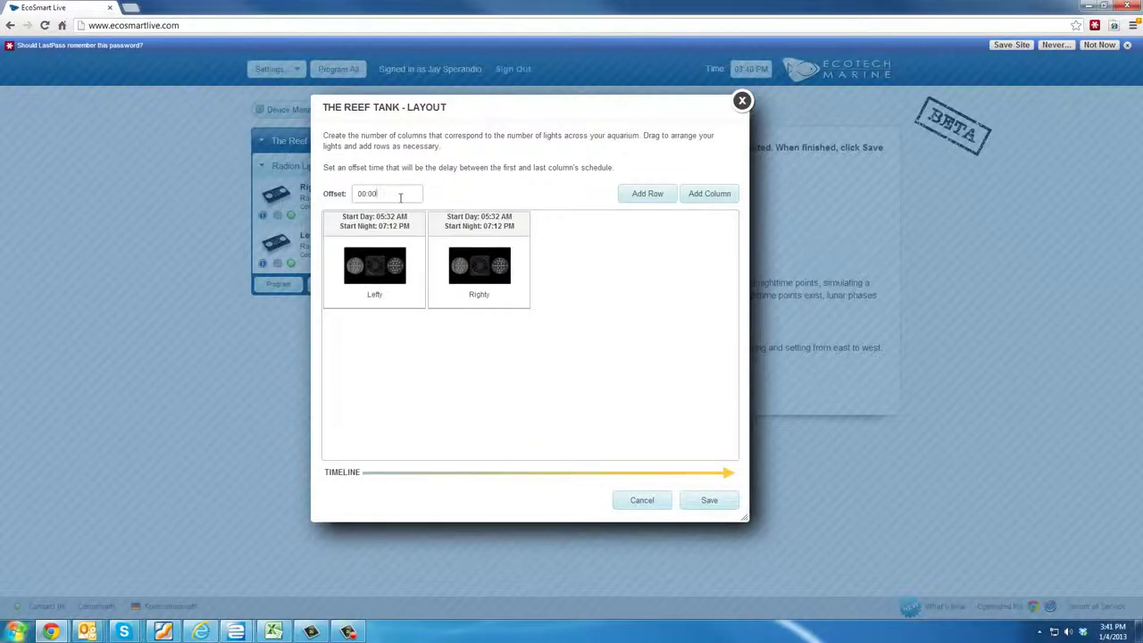
Set the group offset to 00:15 using the Minute slider.
{"action": "left_click", "coordinate": [400, 194]}
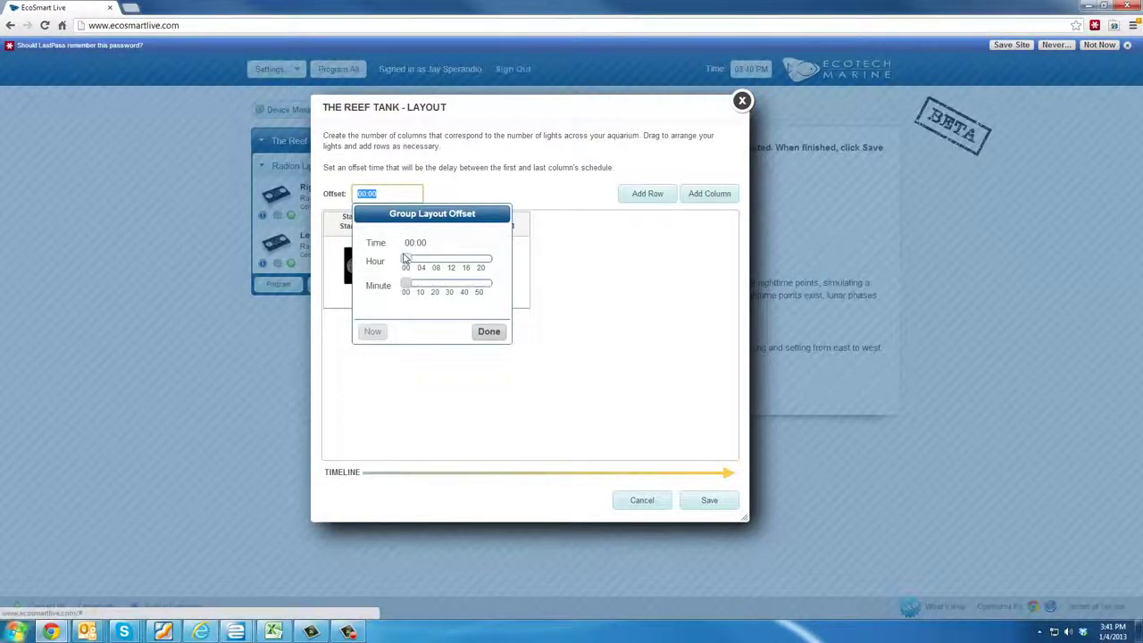
{"action": "left_click_drag", "start_coordinate": [406, 284], "coordinate": [429, 284]}
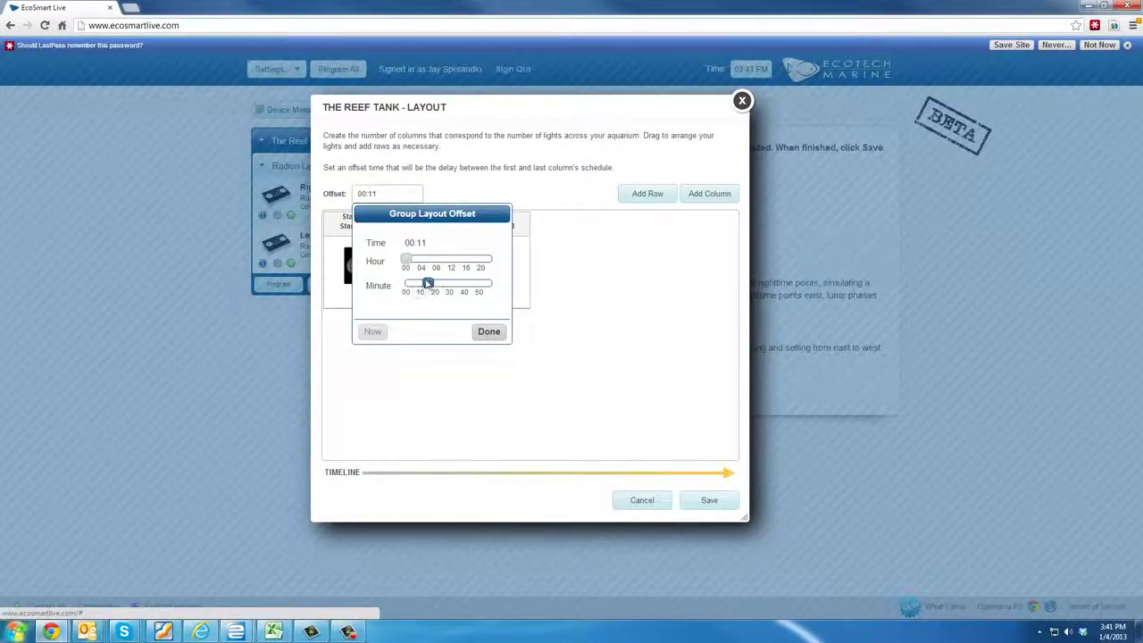
{"action": "left_click", "coordinate": [489, 332]}
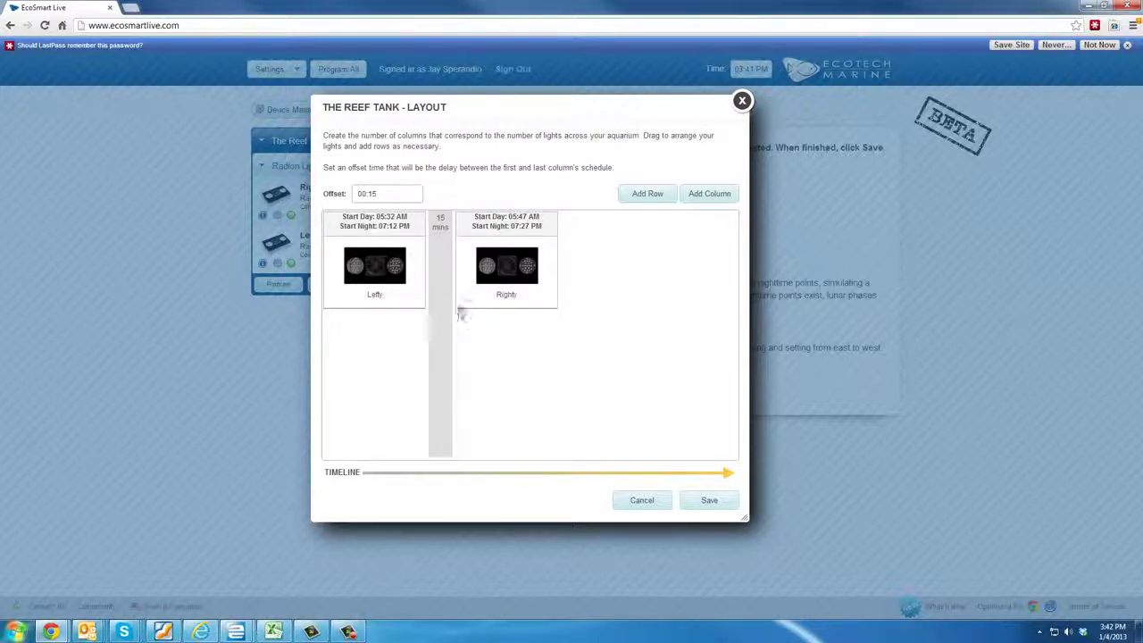
Save the 00:15-offset layout and then the group settings.
{"action": "left_click_drag", "start_coordinate": [480, 302], "coordinate": [354, 382]}
{"action": "left_click", "coordinate": [706, 502]}
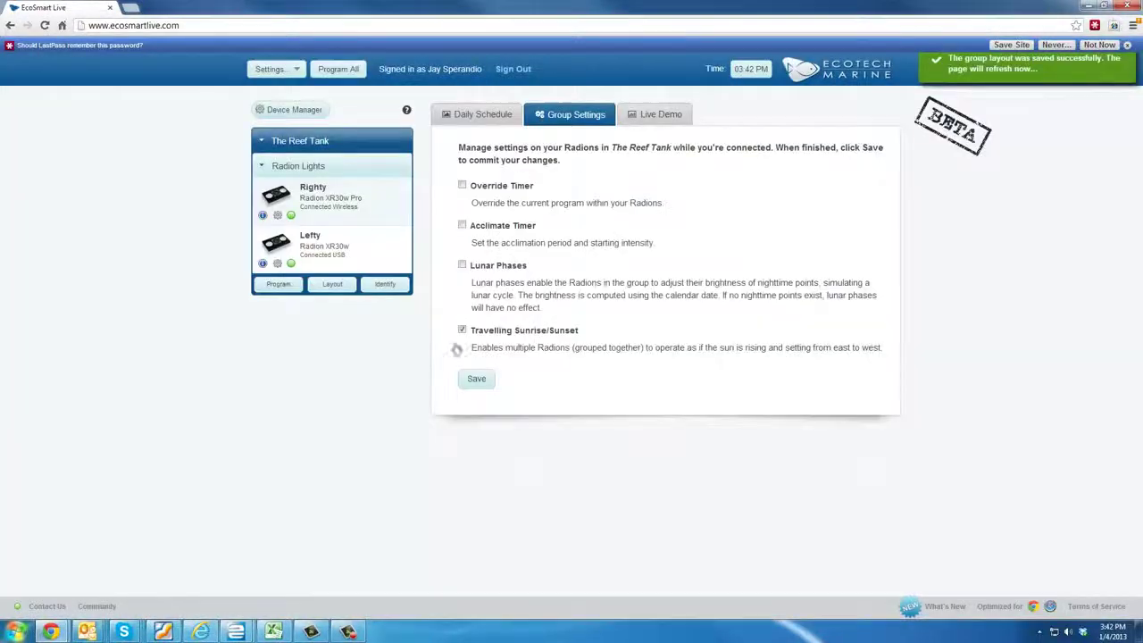
{"action": "left_click", "coordinate": [468, 377]}
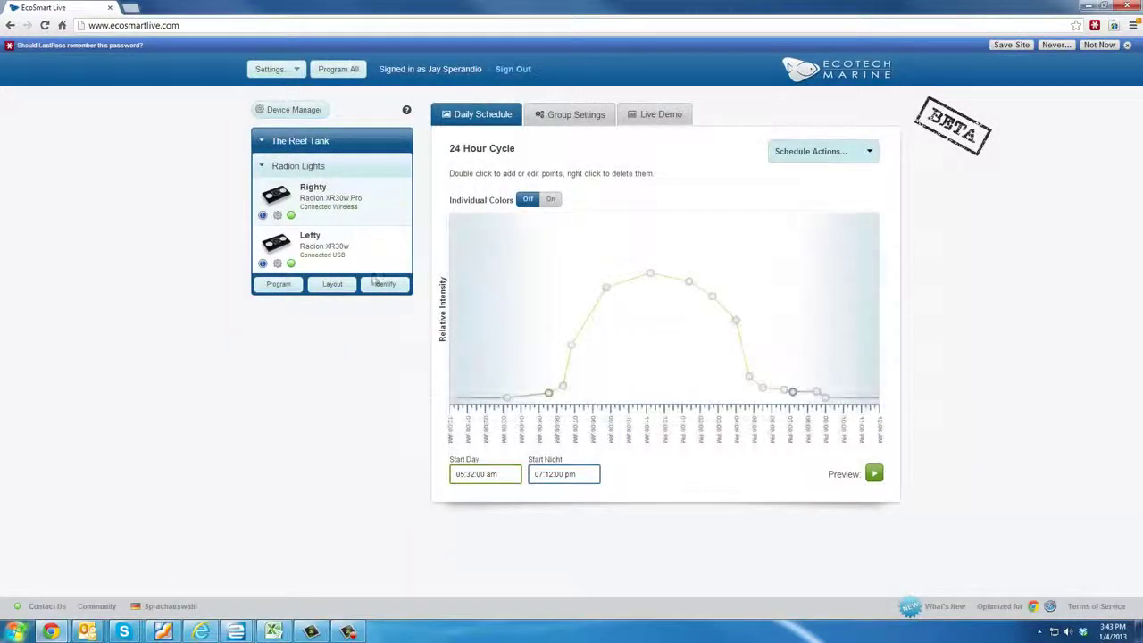
Program both Radion lights and wait for the Radion Connected notice.
{"action": "left_click", "coordinate": [290, 286]}
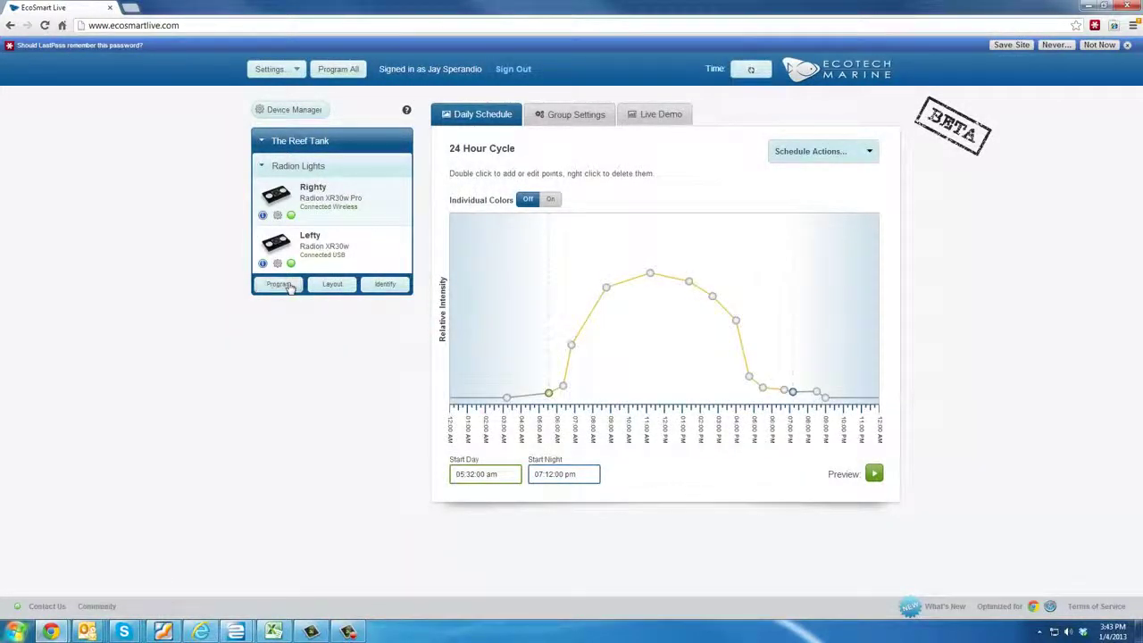